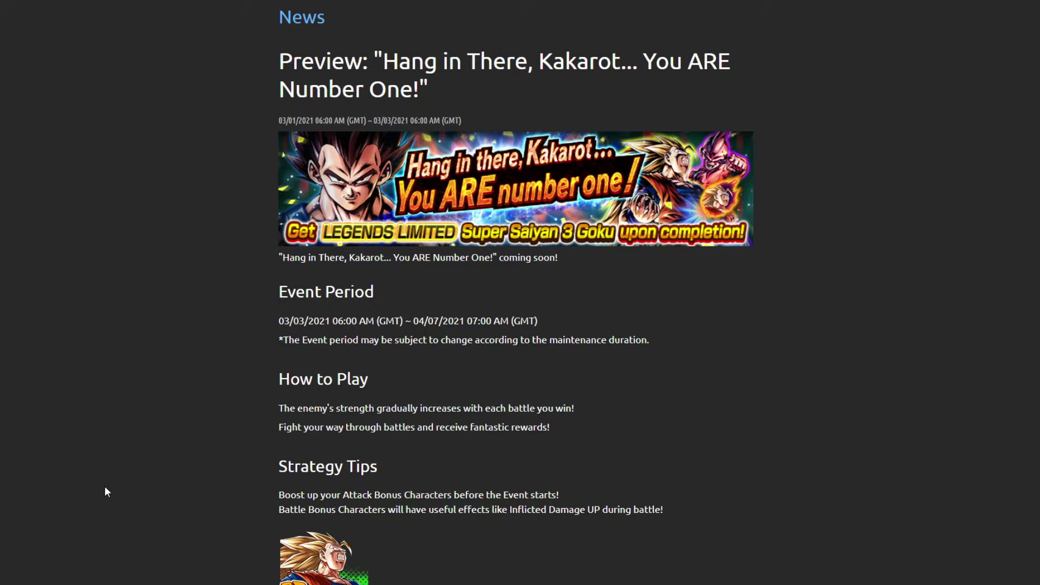
{"action": "scroll", "coordinate": [112, 481], "scroll_direction": "down", "scroll_amount": 1}
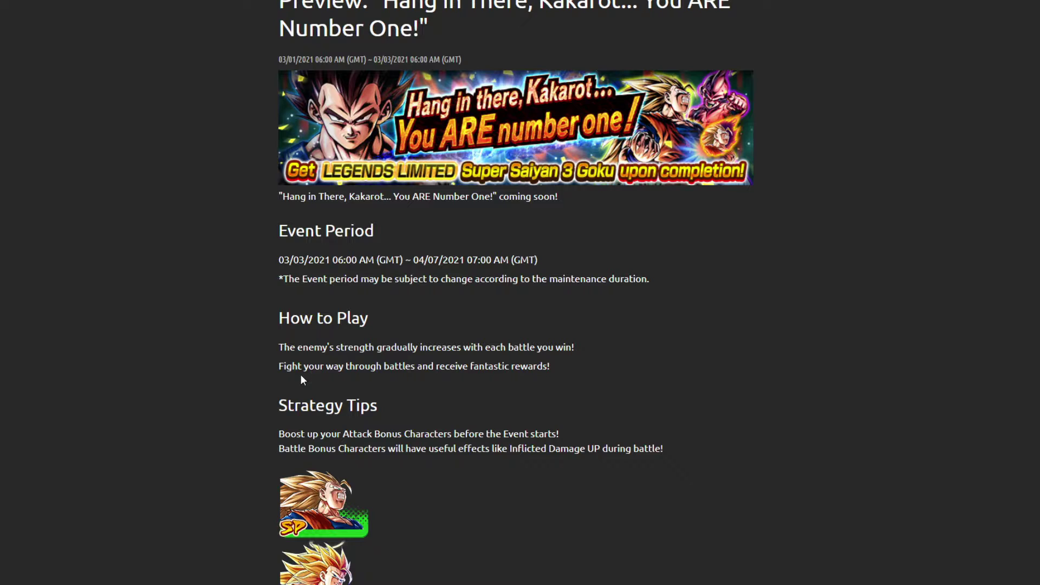
{"action": "scroll", "coordinate": [244, 409], "scroll_direction": "down", "scroll_amount": 1}
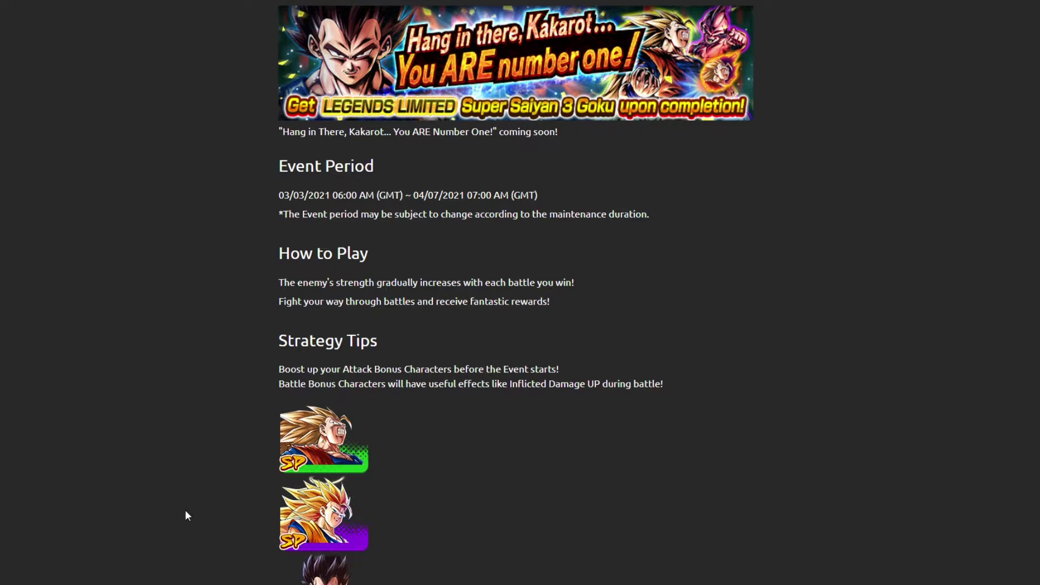
{"action": "scroll", "coordinate": [191, 532], "scroll_direction": "down", "scroll_amount": 3}
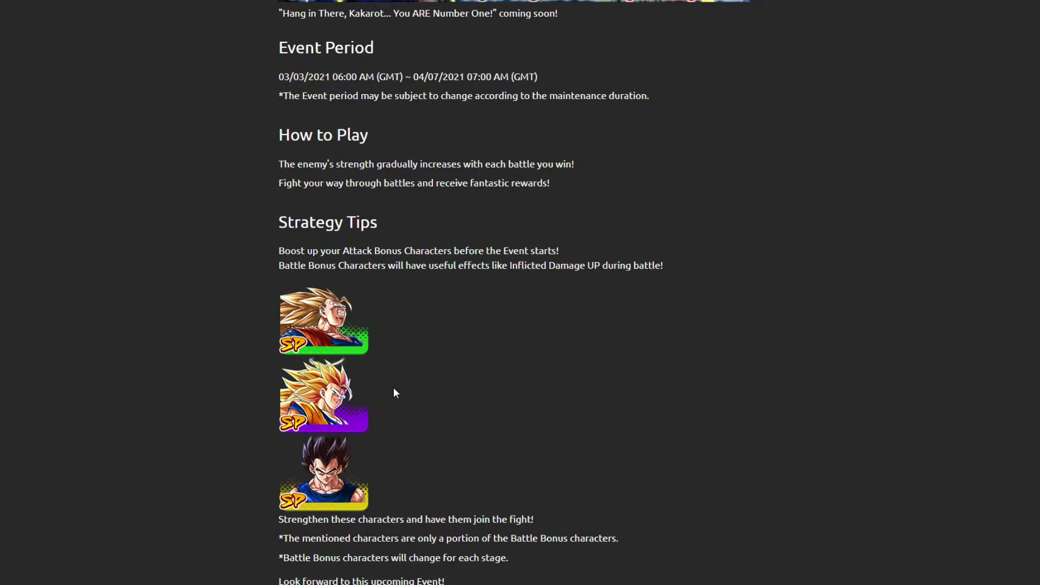
{"action": "scroll", "coordinate": [404, 443], "scroll_direction": "down", "scroll_amount": 3}
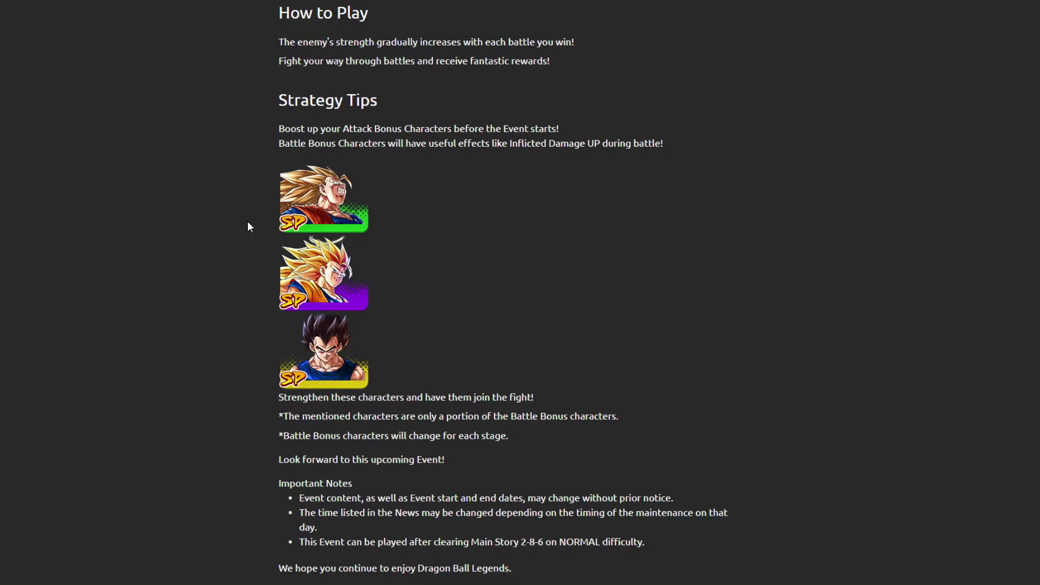
{"action": "scroll", "coordinate": [219, 391], "scroll_direction": "down", "scroll_amount": 1}
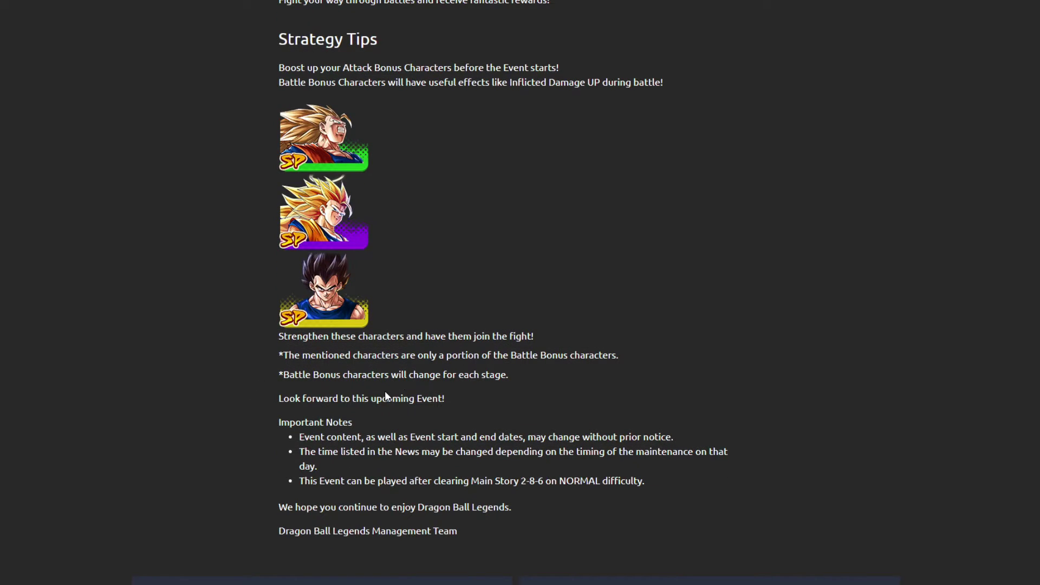
{"action": "scroll", "coordinate": [608, 403], "scroll_direction": "up", "scroll_amount": 2}
{"action": "scroll", "coordinate": [659, 399], "scroll_direction": "down", "scroll_amount": 2}
{"action": "scroll", "coordinate": [541, 482], "scroll_direction": "up", "scroll_amount": 5}
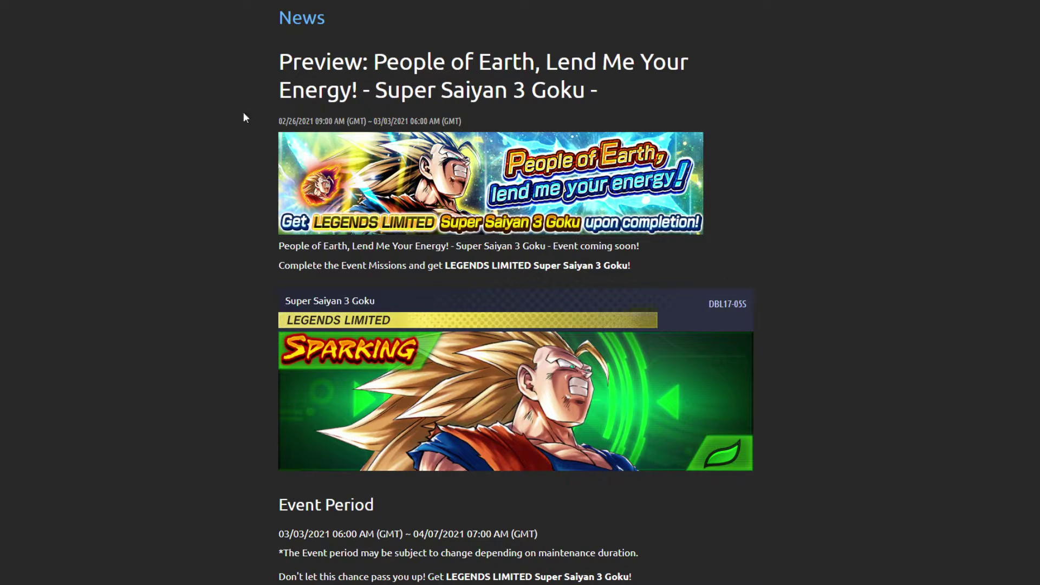
{"action": "scroll", "coordinate": [496, 413], "scroll_direction": "down", "scroll_amount": 1}
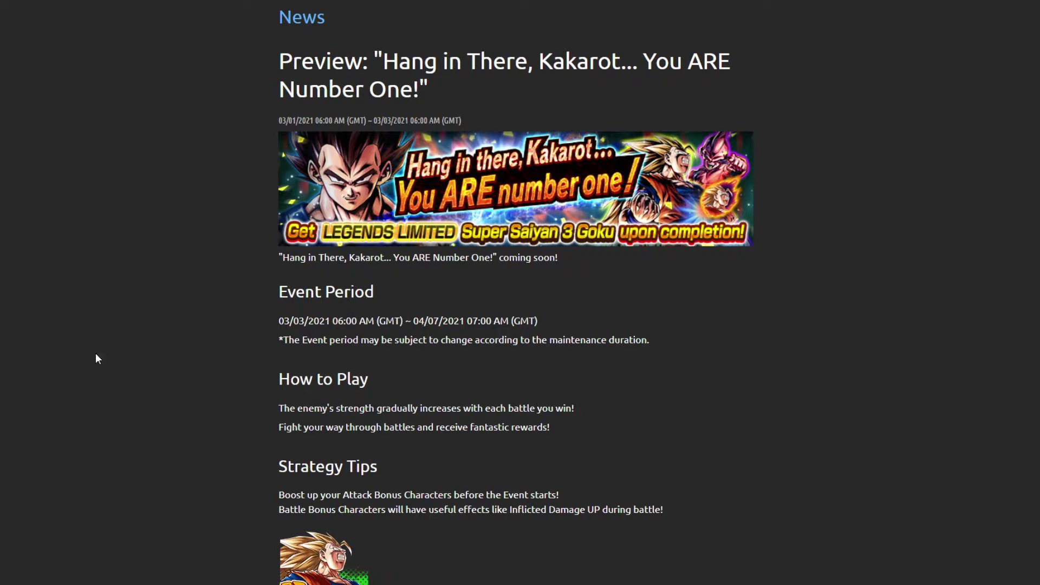
{"action": "scroll", "coordinate": [355, 445], "scroll_direction": "down", "scroll_amount": 1}
{"action": "scroll", "coordinate": [276, 439], "scroll_direction": "down", "scroll_amount": 2}
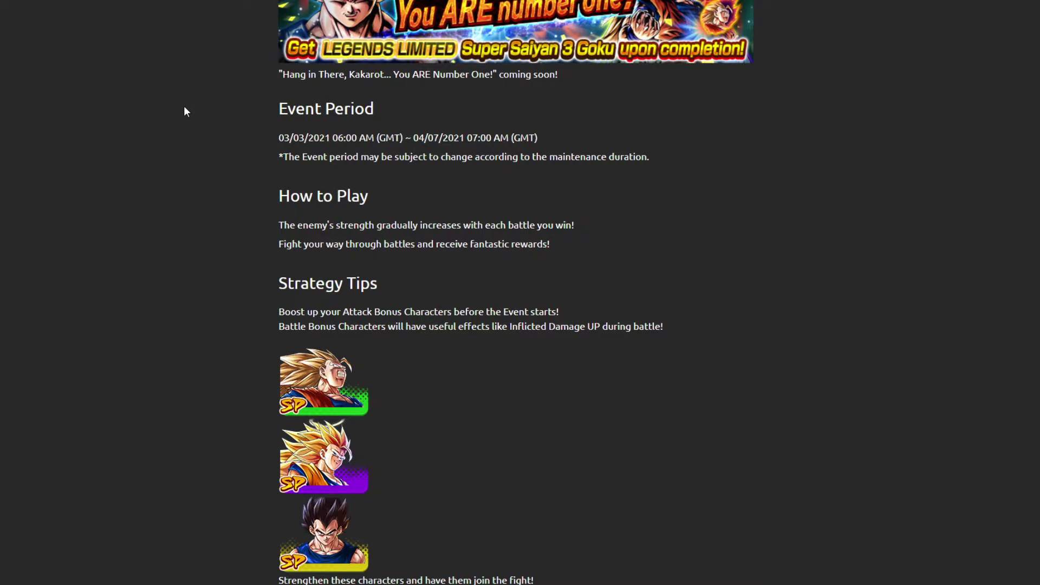
{"action": "scroll", "coordinate": [204, 118], "scroll_direction": "down", "scroll_amount": 1}
{"action": "scroll", "coordinate": [216, 123], "scroll_direction": "down", "scroll_amount": 1}
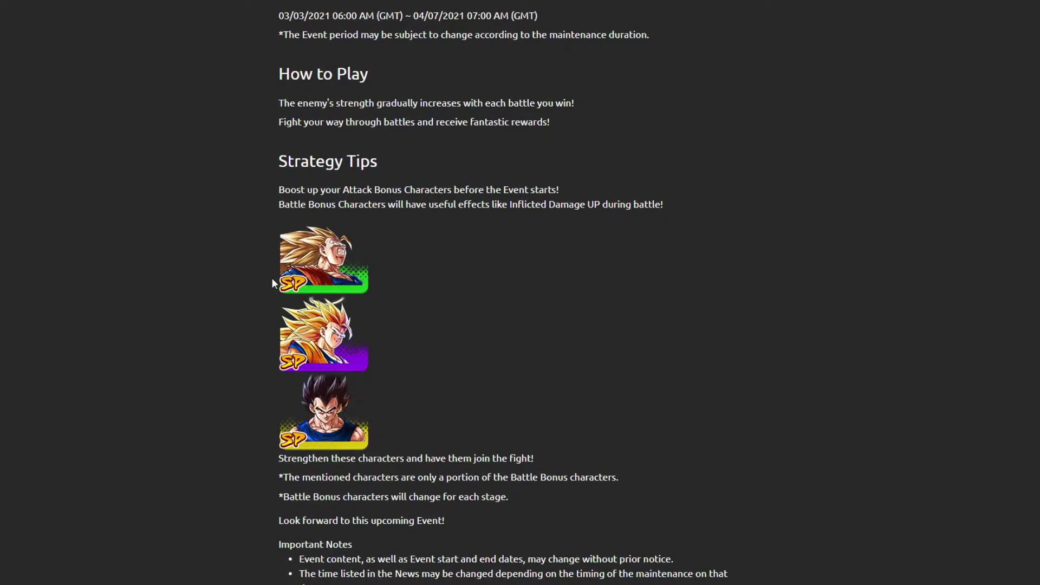
{"action": "scroll", "coordinate": [436, 153], "scroll_direction": "up", "scroll_amount": 3}
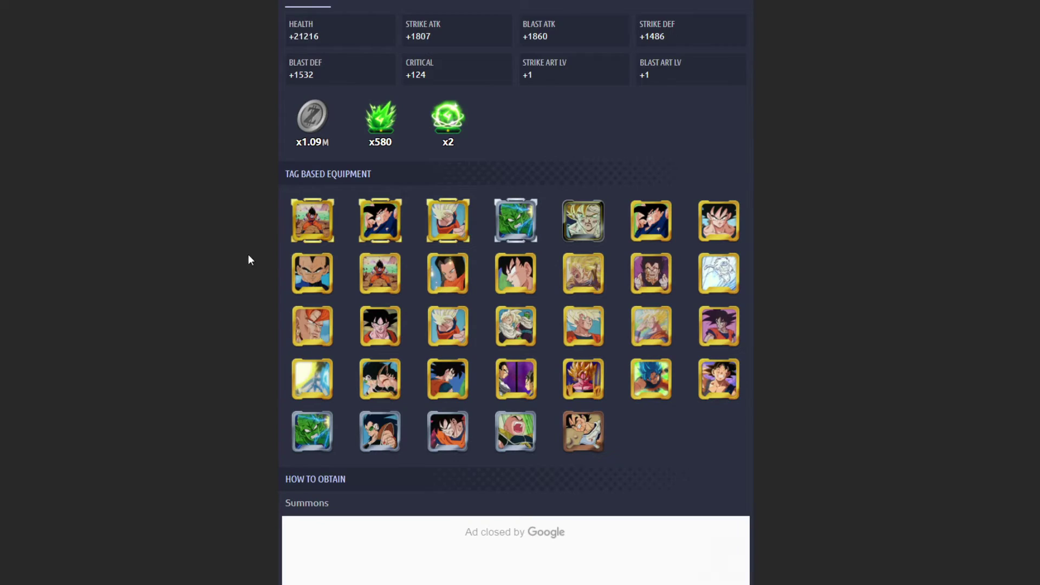
{"action": "scroll", "coordinate": [248, 256], "scroll_direction": "up", "scroll_amount": 5}
- Show Super Saiyan 3 Goku's combined ALL boost panel stats and the level IV Z Ability
{"action": "left_click", "coordinate": [723, 540]}
{"action": "left_click", "coordinate": [694, 285]}
{"action": "scroll", "coordinate": [692, 288], "scroll_direction": "up", "scroll_amount": 1}
{"action": "scroll", "coordinate": [488, 350], "scroll_direction": "up", "scroll_amount": 5}
{"action": "scroll", "coordinate": [461, 360], "scroll_direction": "up", "scroll_amount": 5}
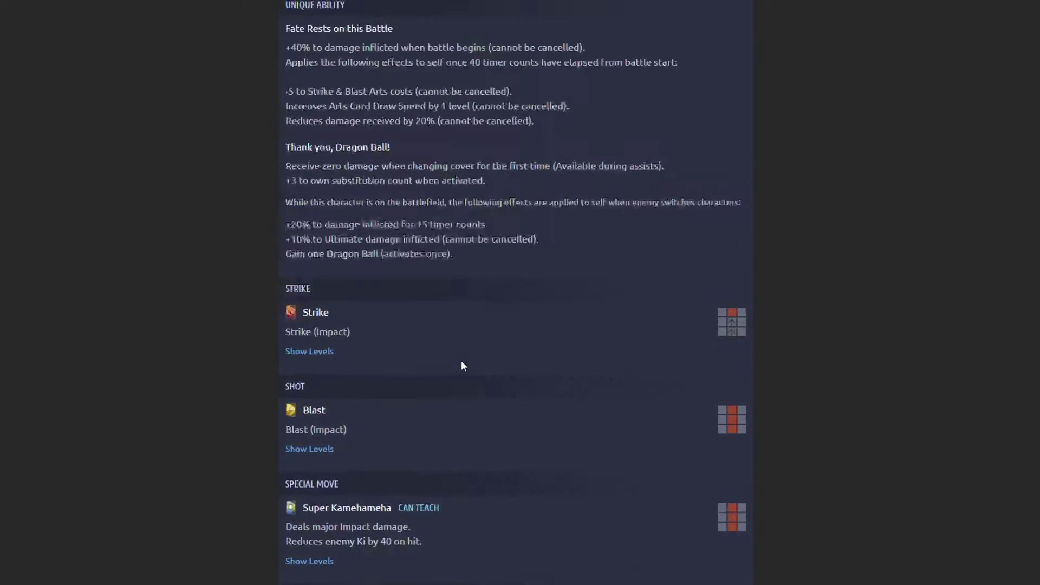
{"action": "scroll", "coordinate": [401, 345], "scroll_direction": "up", "scroll_amount": 3}
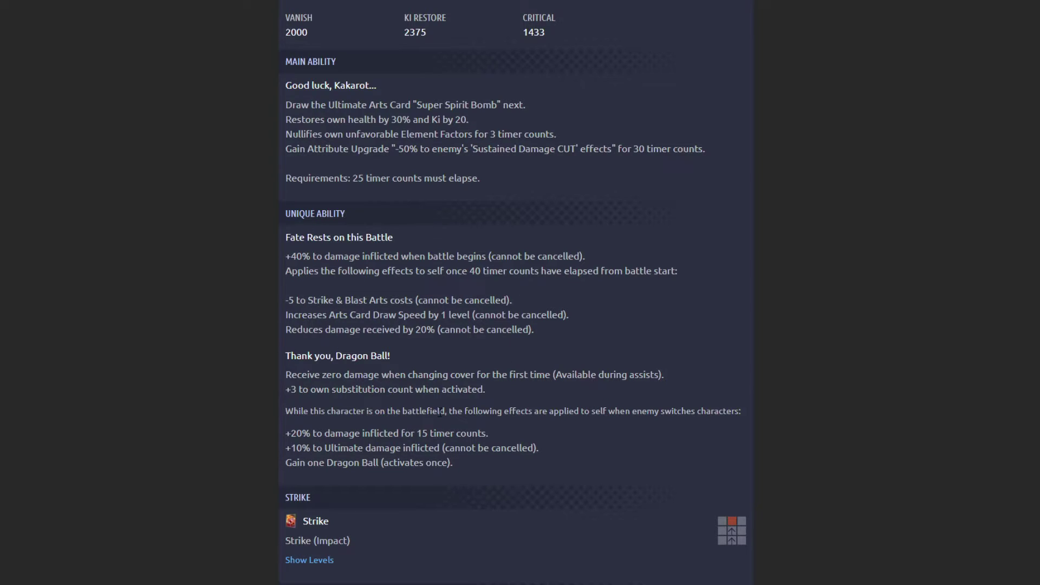
{"action": "scroll", "coordinate": [457, 429], "scroll_direction": "up", "scroll_amount": 5}
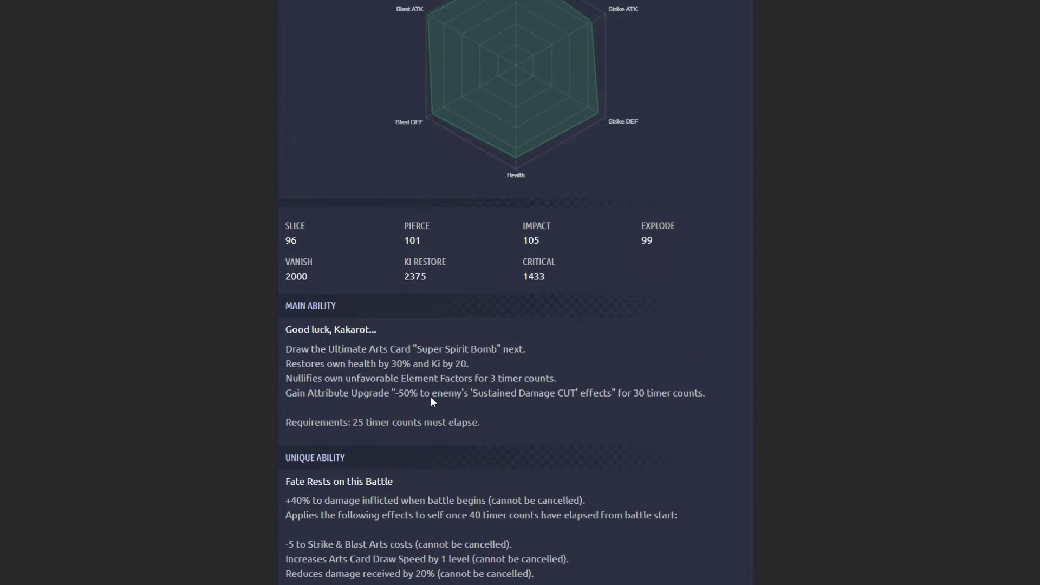
{"action": "scroll", "coordinate": [435, 372], "scroll_direction": "up", "scroll_amount": 3}
{"action": "scroll", "coordinate": [390, 368], "scroll_direction": "down", "scroll_amount": 1}
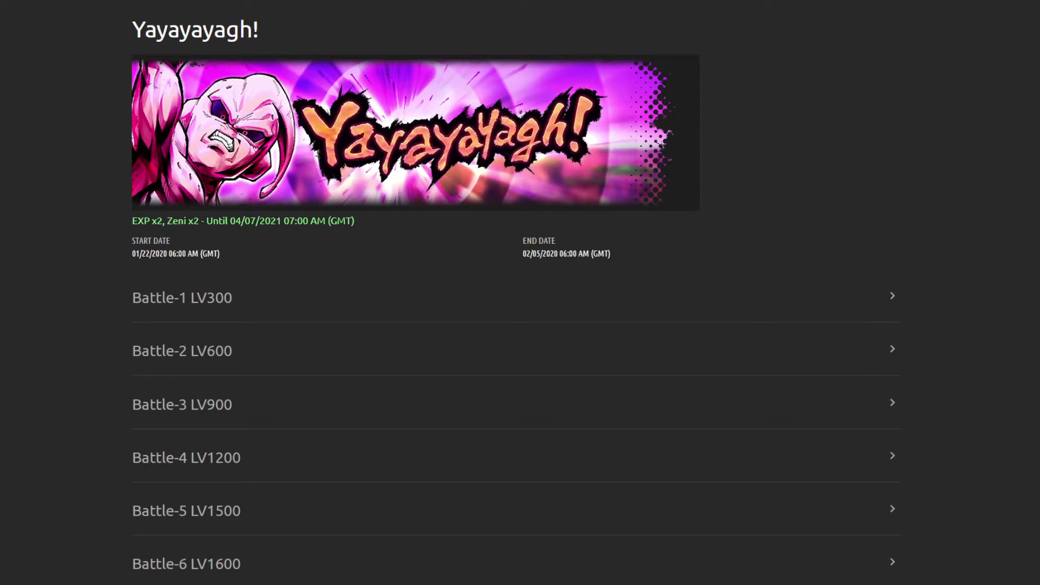
{"action": "scroll", "coordinate": [381, 367], "scroll_direction": "down", "scroll_amount": 3}
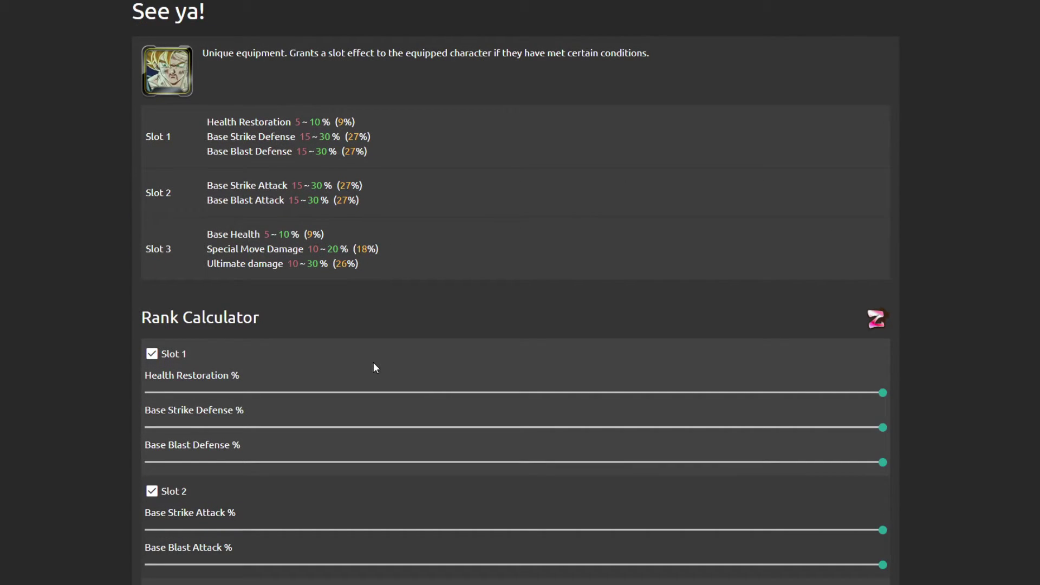
{"action": "scroll", "coordinate": [370, 350], "scroll_direction": "down", "scroll_amount": 1}
{"action": "scroll", "coordinate": [364, 341], "scroll_direction": "down", "scroll_amount": 2}
{"action": "scroll", "coordinate": [359, 339], "scroll_direction": "up", "scroll_amount": 3}
{"action": "scroll", "coordinate": [362, 341], "scroll_direction": "up", "scroll_amount": 1}
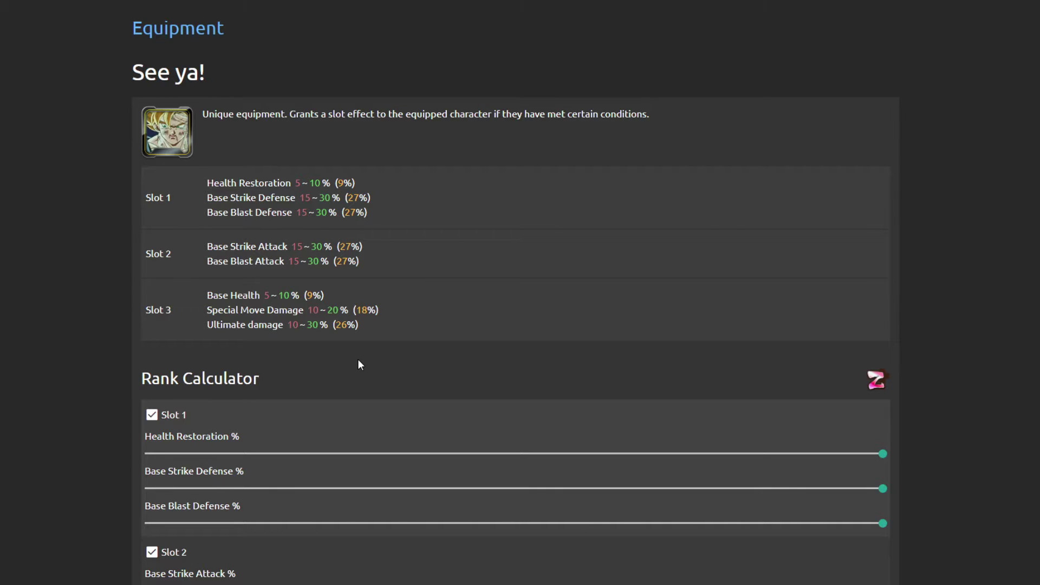
{"action": "scroll", "coordinate": [358, 359], "scroll_direction": "down", "scroll_amount": 2}
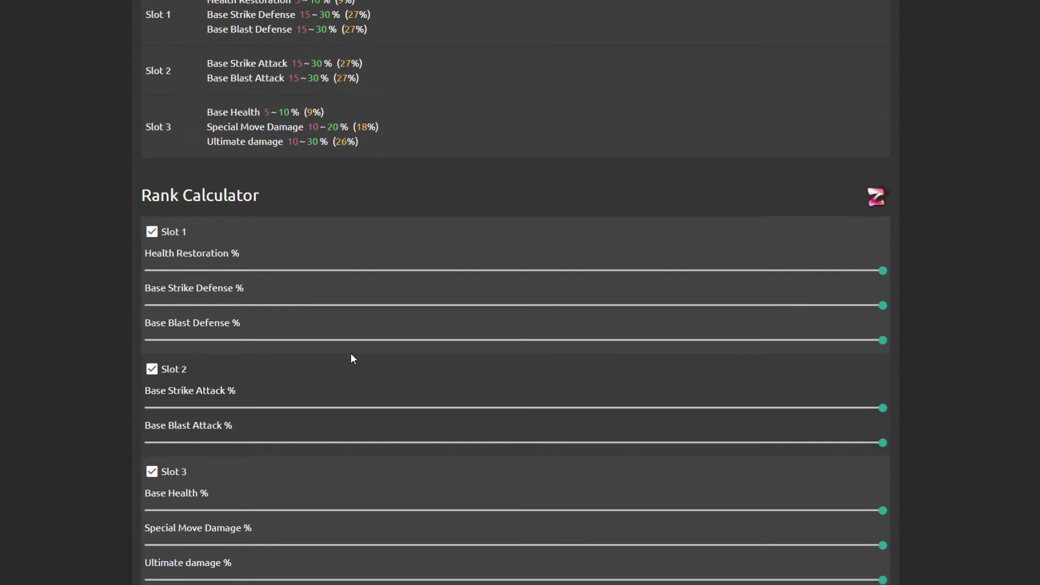
{"action": "scroll", "coordinate": [350, 352], "scroll_direction": "down", "scroll_amount": 2}
{"action": "scroll", "coordinate": [333, 358], "scroll_direction": "down", "scroll_amount": 1}
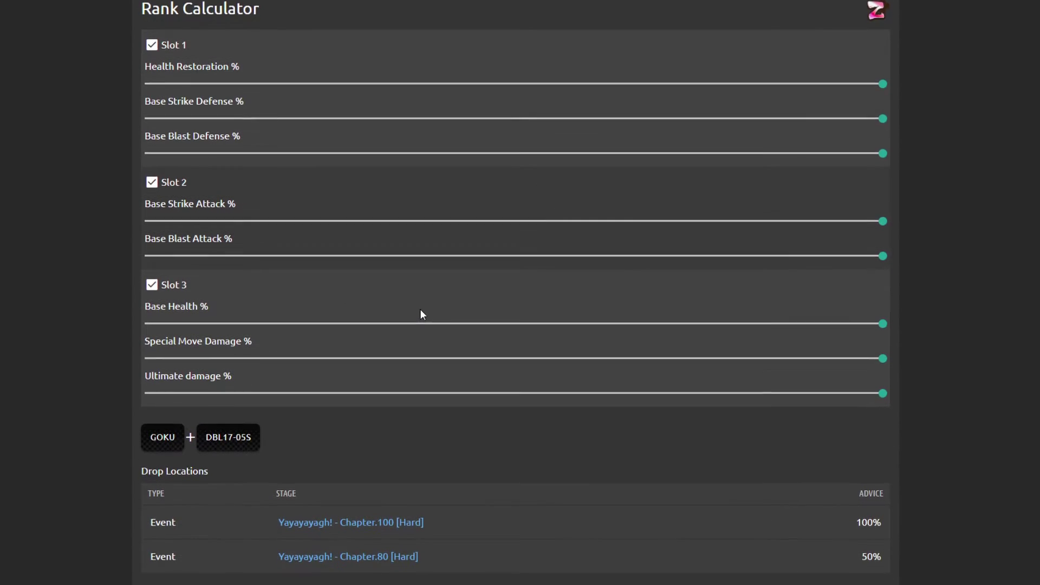
{"action": "scroll", "coordinate": [421, 311], "scroll_direction": "down", "scroll_amount": 1}
{"action": "scroll", "coordinate": [425, 307], "scroll_direction": "down", "scroll_amount": 2}
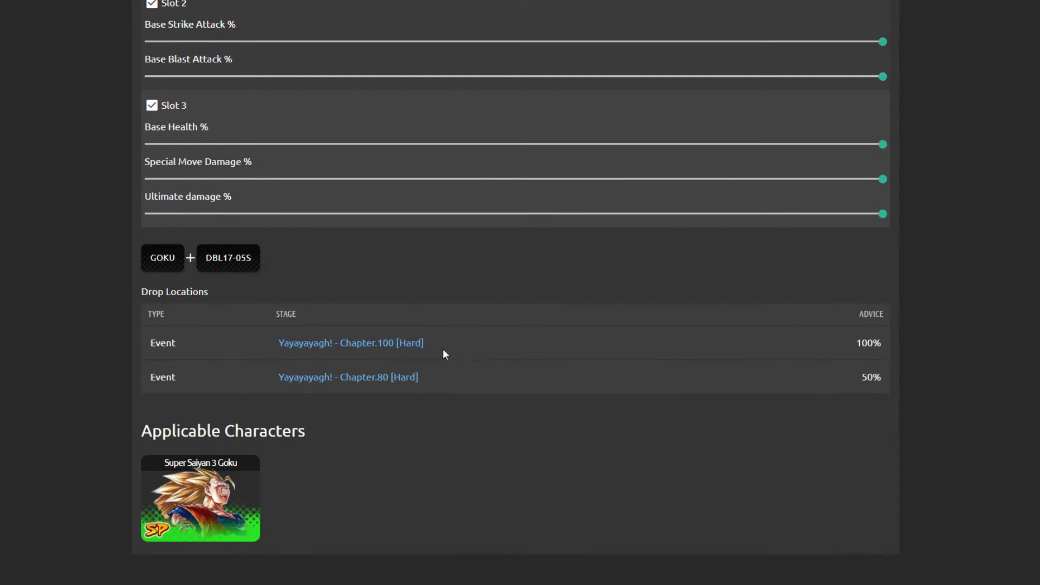
{"action": "scroll", "coordinate": [414, 393], "scroll_direction": "up", "scroll_amount": 2}
{"action": "scroll", "coordinate": [474, 370], "scroll_direction": "up", "scroll_amount": 4}
{"action": "scroll", "coordinate": [464, 371], "scroll_direction": "up", "scroll_amount": 2}
{"action": "scroll", "coordinate": [437, 371], "scroll_direction": "down", "scroll_amount": 5}
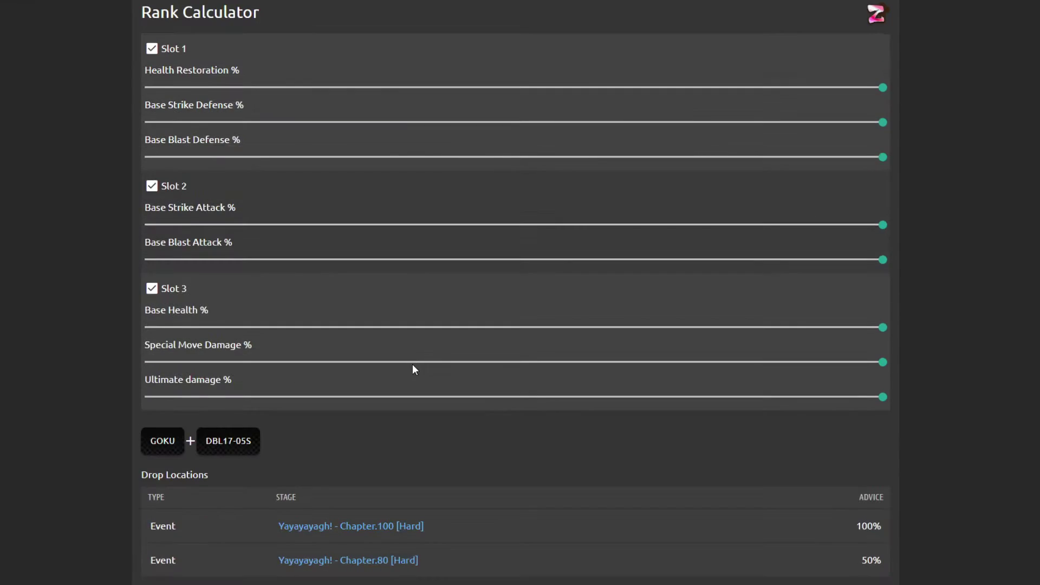
{"action": "scroll", "coordinate": [413, 367], "scroll_direction": "down", "scroll_amount": 2}
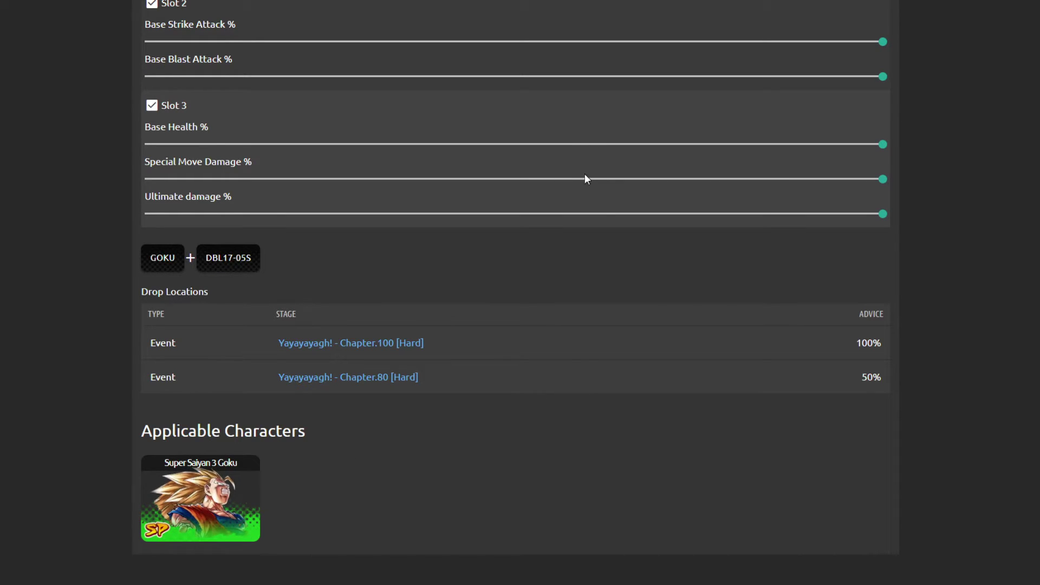
{"action": "scroll", "coordinate": [550, 216], "scroll_direction": "up", "scroll_amount": 1}
{"action": "scroll", "coordinate": [550, 221], "scroll_direction": "up", "scroll_amount": 2}
{"action": "scroll", "coordinate": [501, 260], "scroll_direction": "up", "scroll_amount": 3}
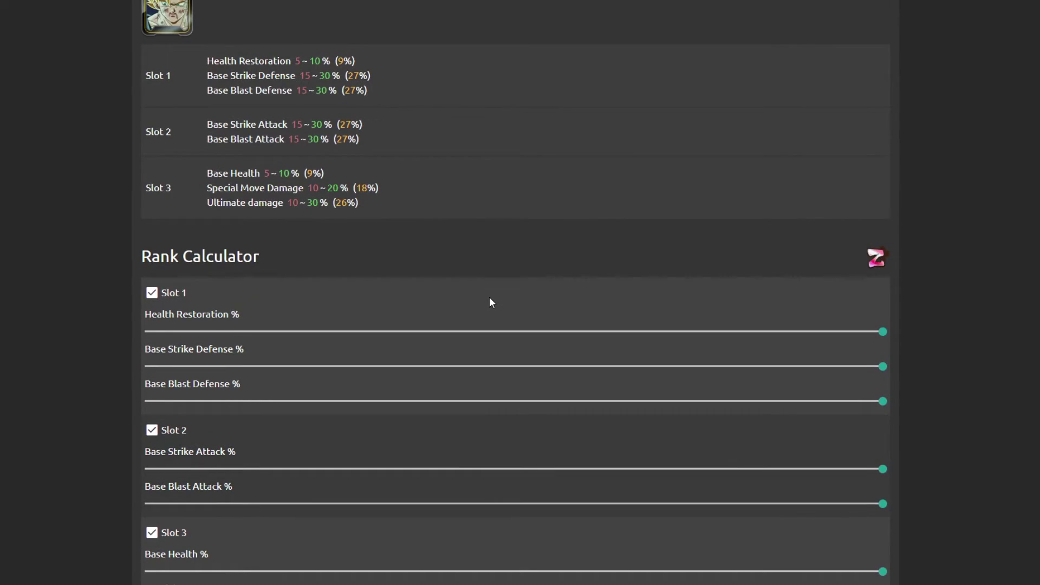
{"action": "scroll", "coordinate": [469, 291], "scroll_direction": "up", "scroll_amount": 1}
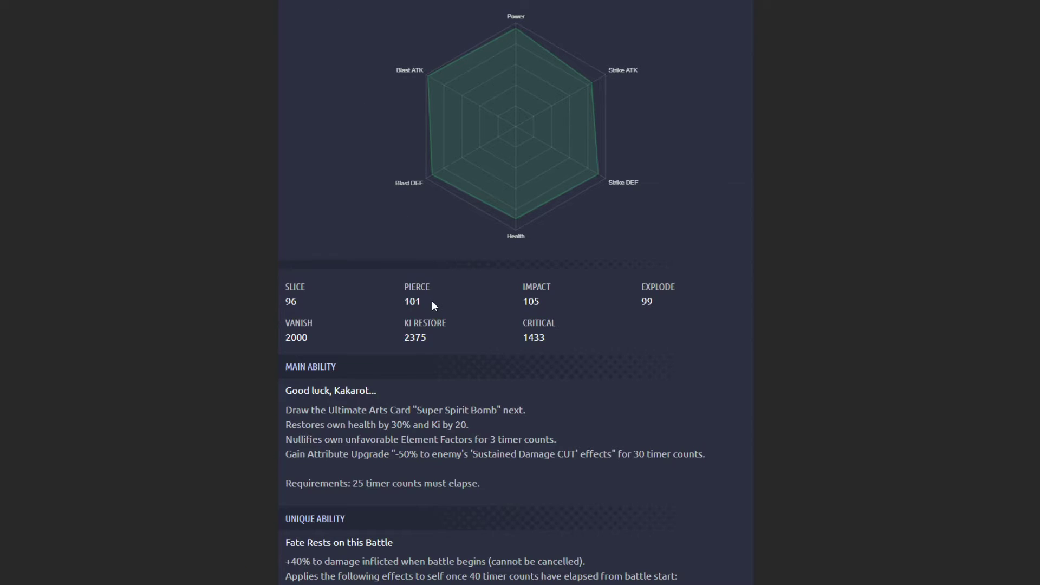
{"action": "scroll", "coordinate": [431, 305], "scroll_direction": "up", "scroll_amount": 4}
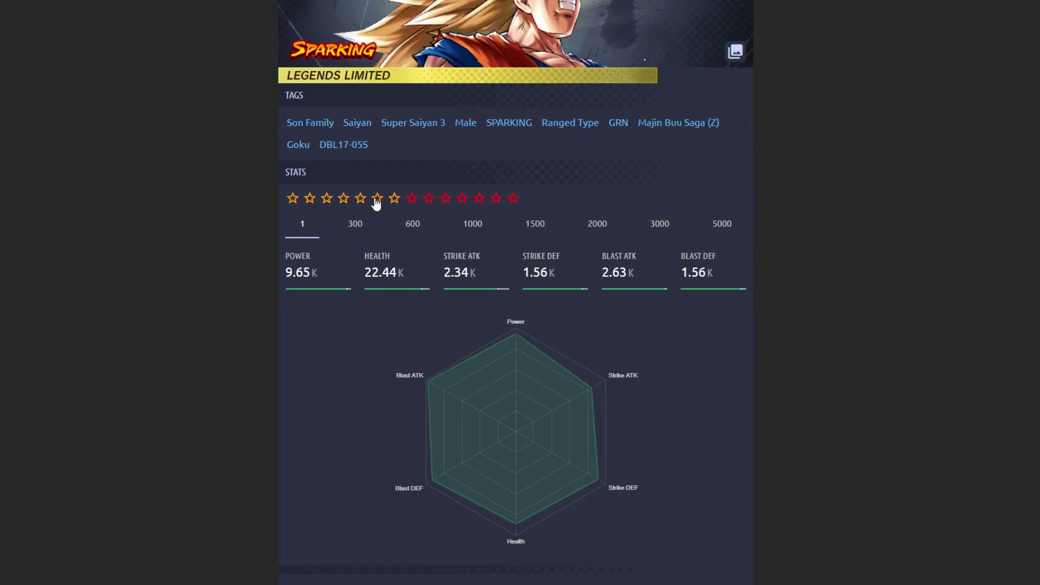
- Display Super Saiyan 3 Goku's stats at seven stars and level 5000
{"action": "left_click", "coordinate": [395, 201]}
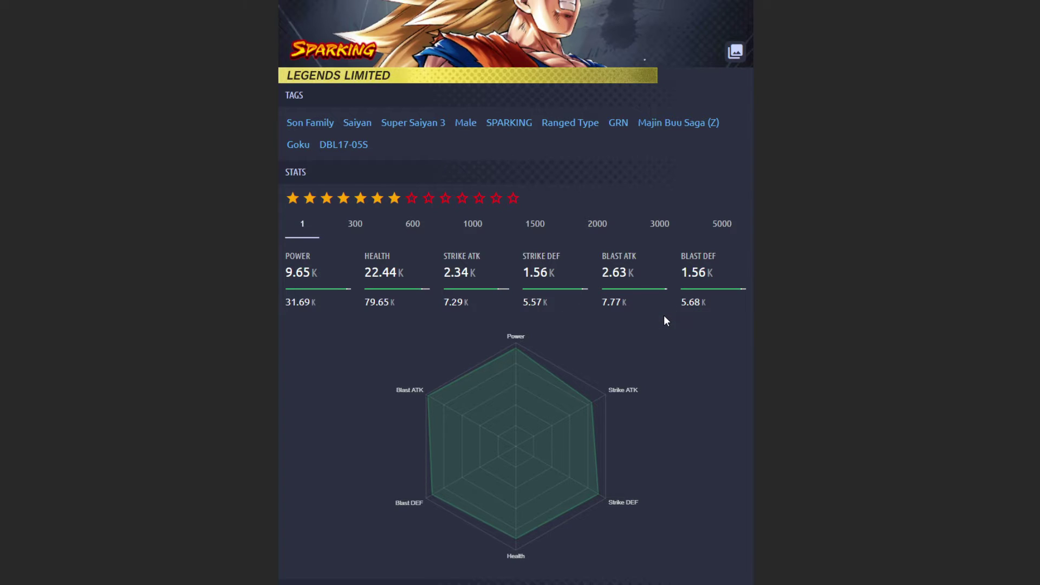
{"action": "left_click", "coordinate": [721, 225]}
{"action": "scroll", "coordinate": [618, 408], "scroll_direction": "down", "scroll_amount": 3}
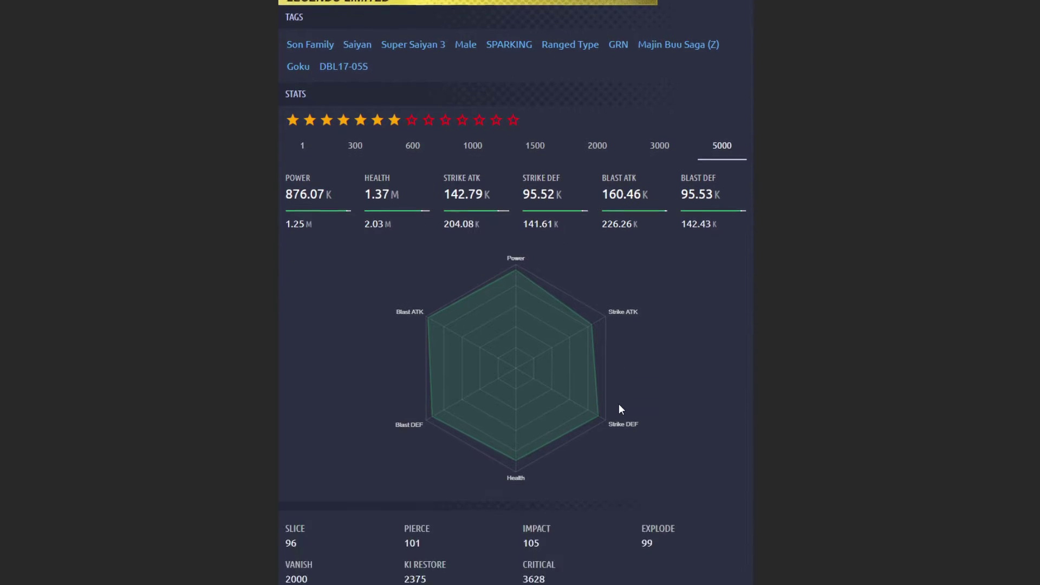
{"action": "scroll", "coordinate": [618, 408], "scroll_direction": "down", "scroll_amount": 1}
{"action": "scroll", "coordinate": [537, 426], "scroll_direction": "down", "scroll_amount": 1}
{"action": "scroll", "coordinate": [514, 445], "scroll_direction": "down", "scroll_amount": 1}
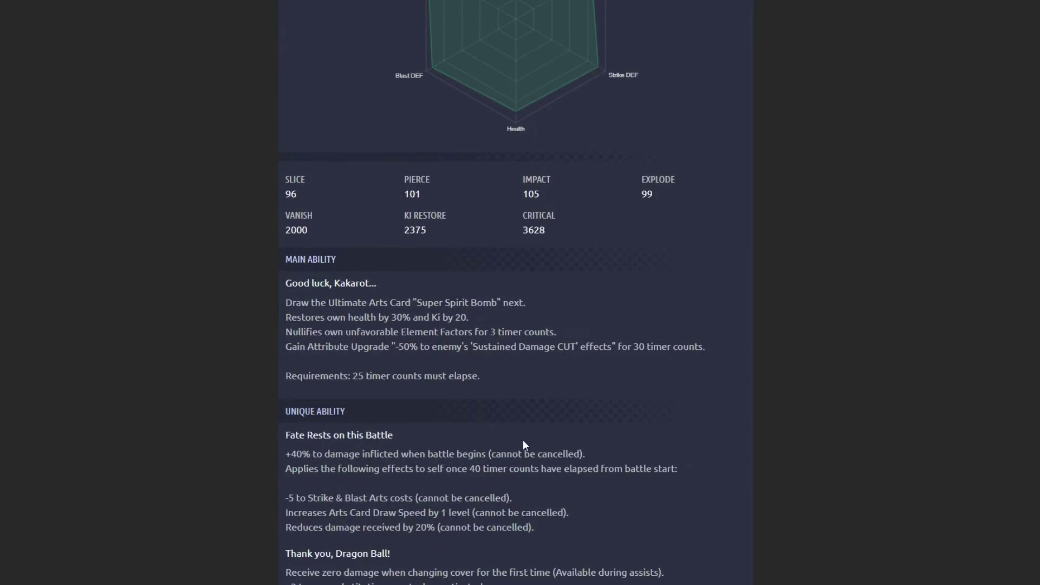
{"action": "scroll", "coordinate": [538, 405], "scroll_direction": "down", "scroll_amount": 2}
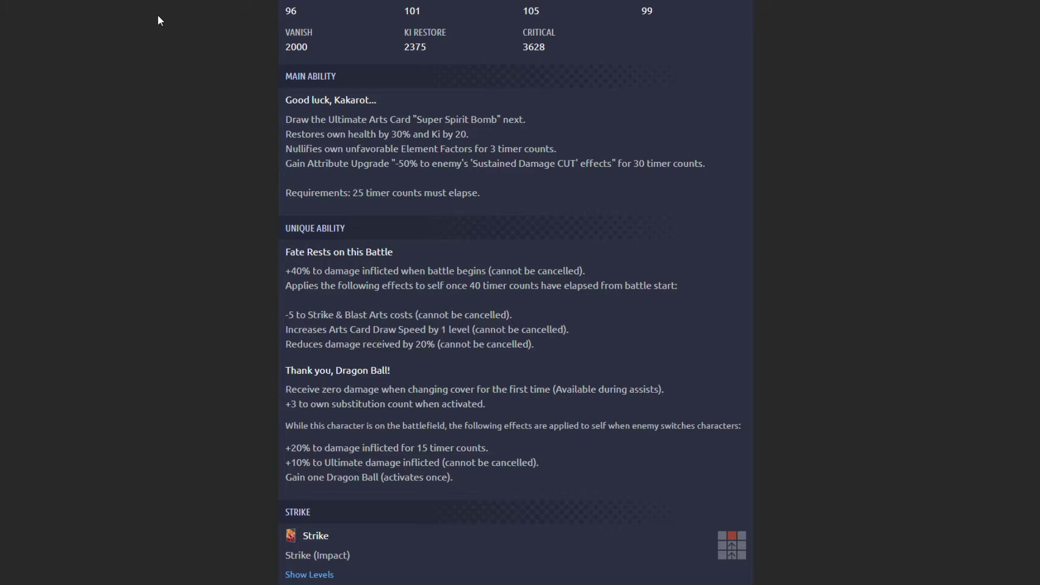
- Go back from the Goku page to the Super Saiyan 3 Goku event preview page
{"action": "key", "text": "alt+Left"}
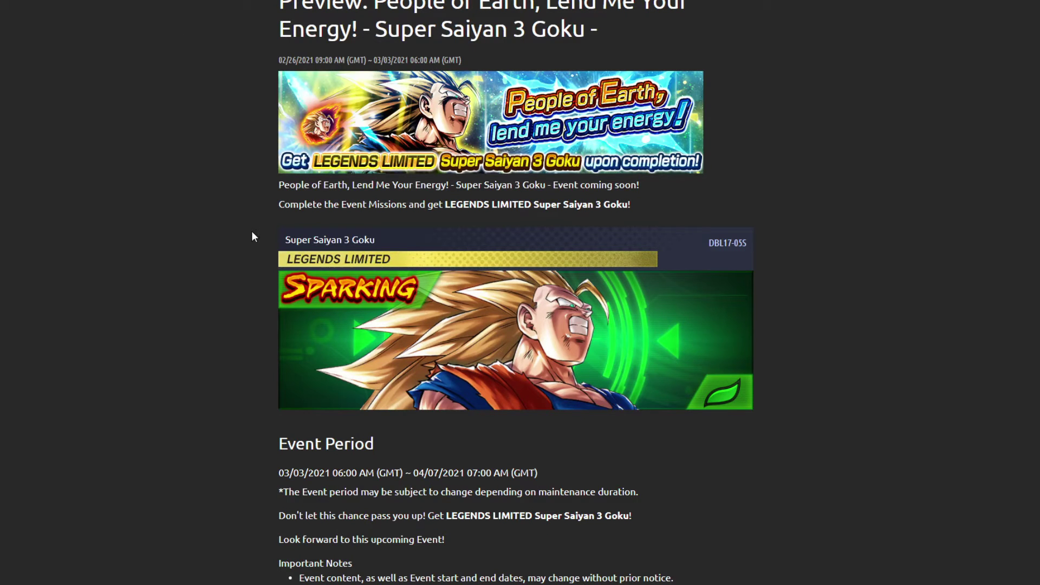
{"action": "scroll", "coordinate": [249, 248], "scroll_direction": "down", "scroll_amount": 1}
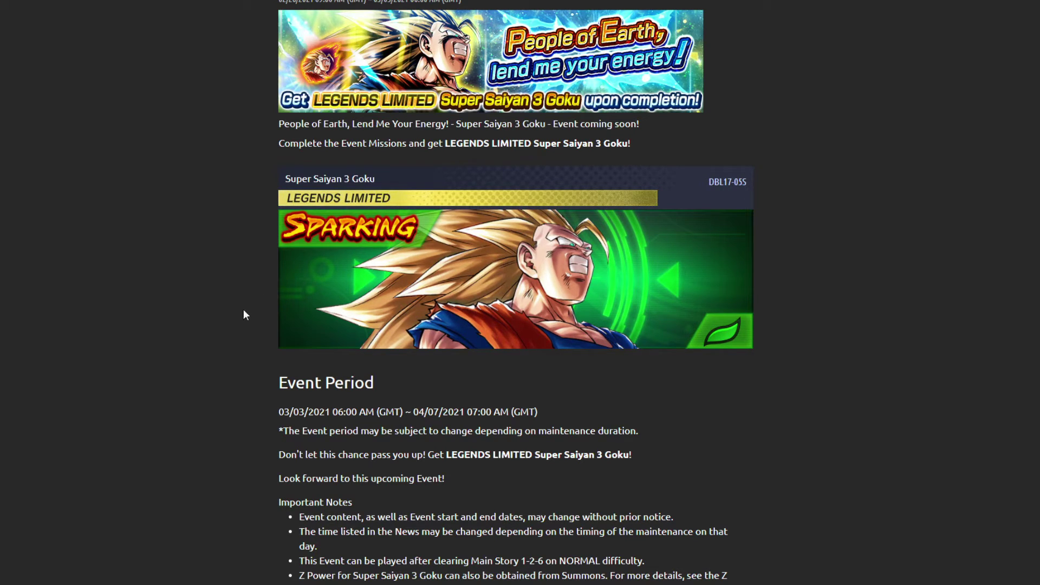
{"action": "scroll", "coordinate": [194, 301], "scroll_direction": "up", "scroll_amount": 1}
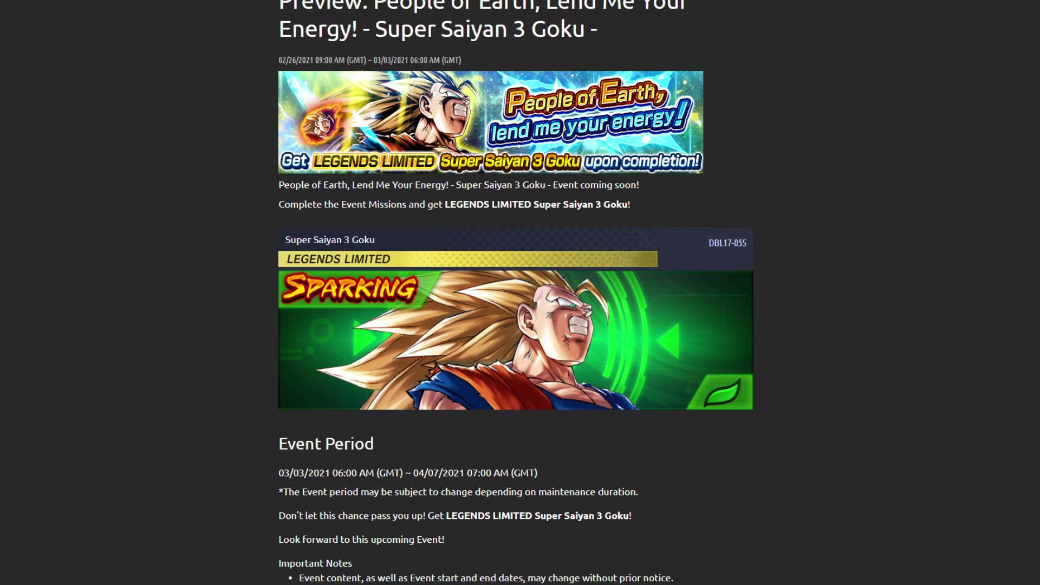
{"action": "scroll", "coordinate": [389, 163], "scroll_direction": "up", "scroll_amount": 1}
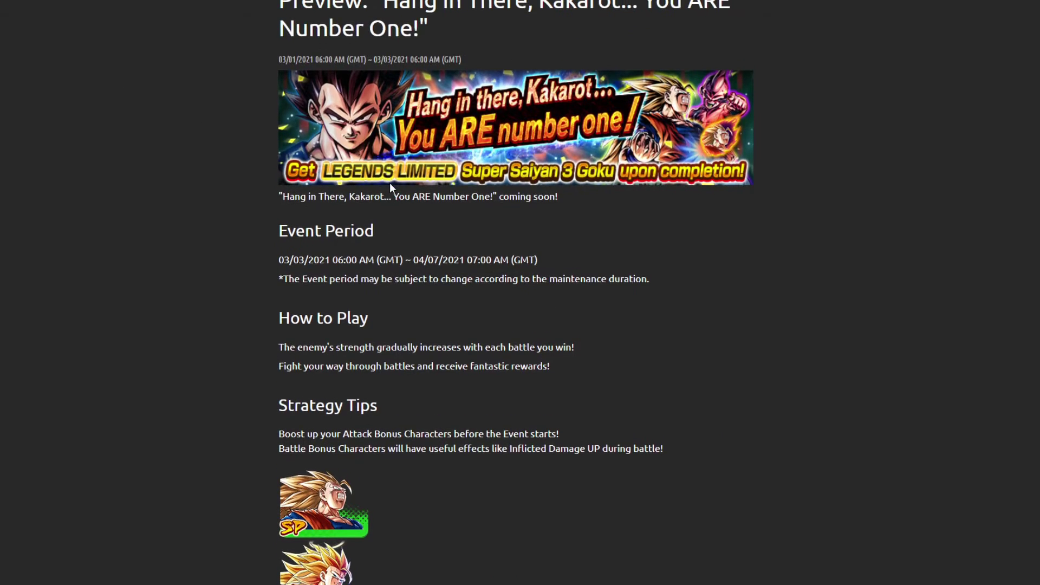
{"action": "scroll", "coordinate": [389, 183], "scroll_direction": "up", "scroll_amount": 1}
{"action": "scroll", "coordinate": [366, 249], "scroll_direction": "down", "scroll_amount": 1}
{"action": "scroll", "coordinate": [367, 250], "scroll_direction": "down", "scroll_amount": 2}
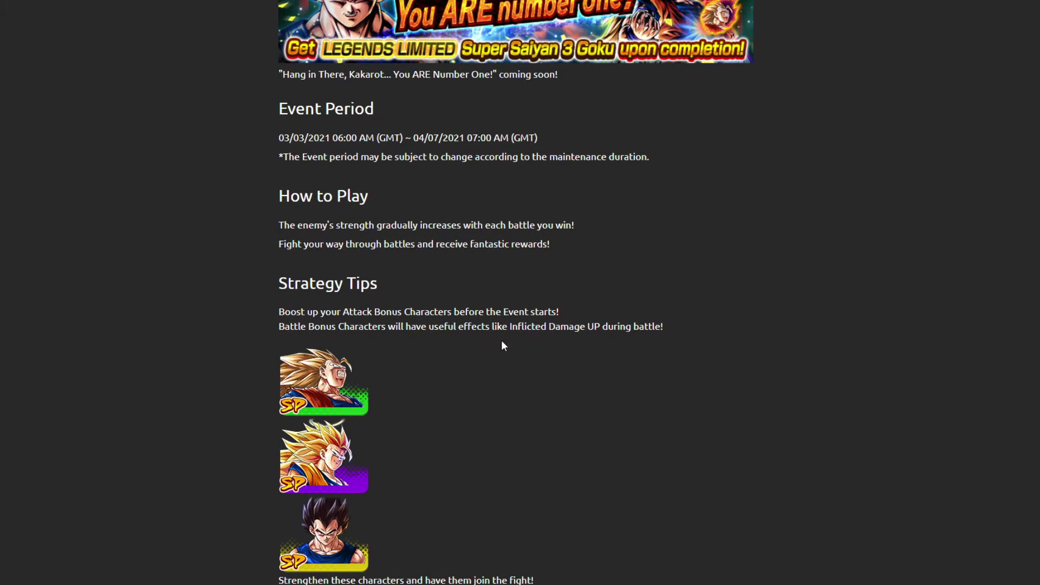
{"action": "scroll", "coordinate": [680, 350], "scroll_direction": "up", "scroll_amount": 1}
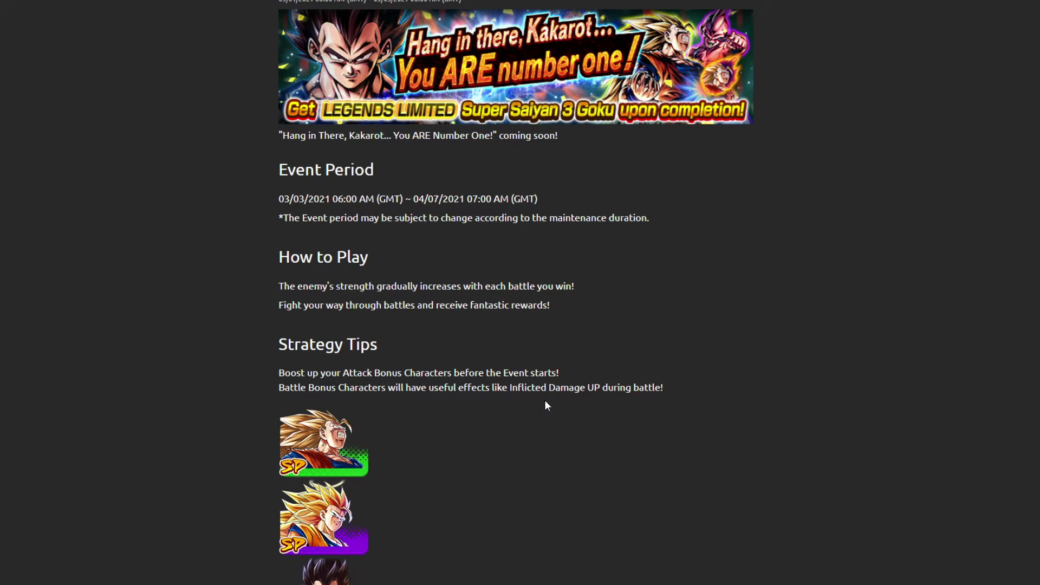
{"action": "scroll", "coordinate": [487, 390], "scroll_direction": "up", "scroll_amount": 2}
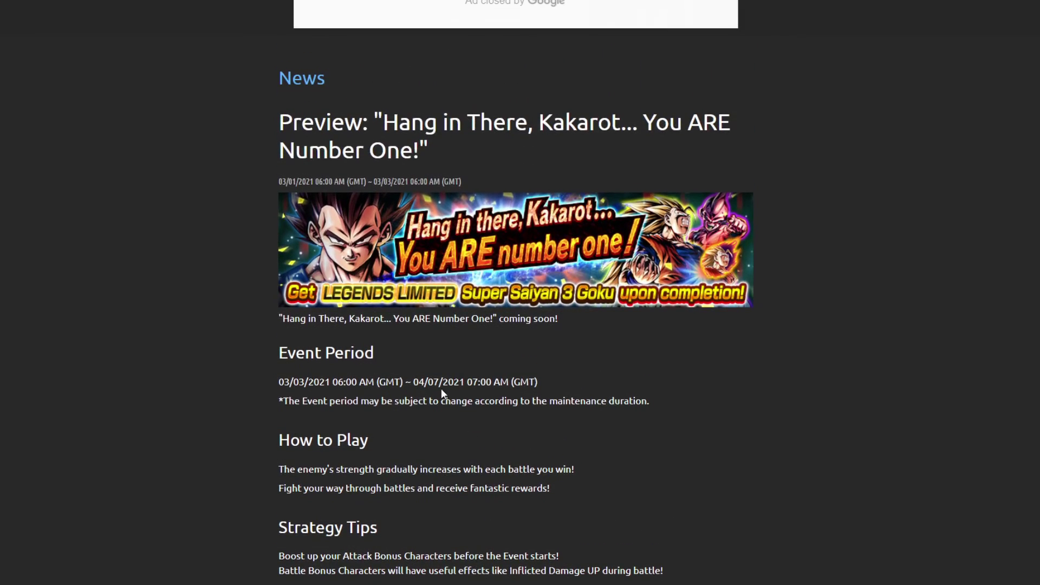
{"action": "scroll", "coordinate": [416, 396], "scroll_direction": "down", "scroll_amount": 1}
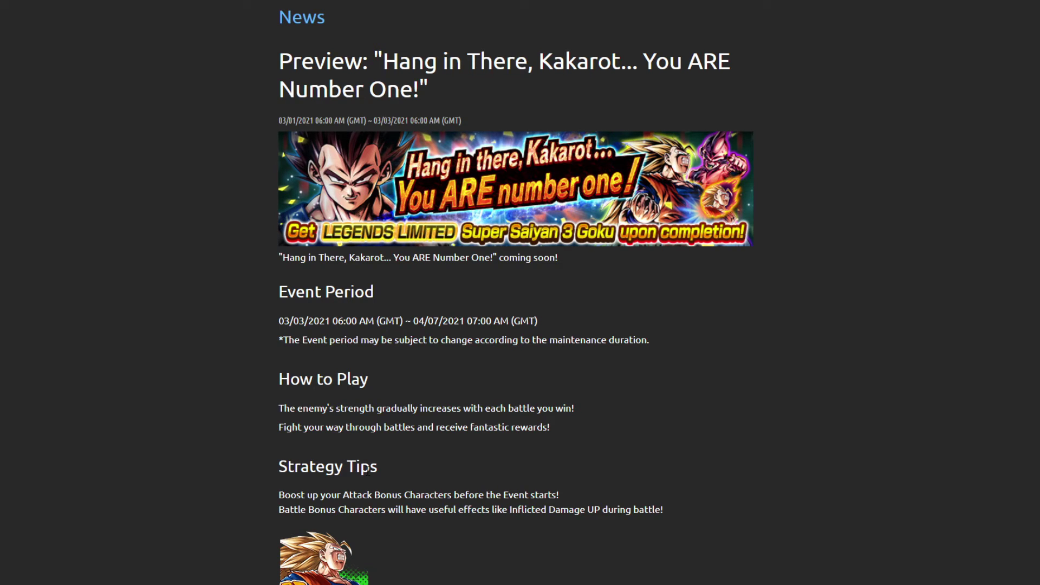
{"action": "scroll", "coordinate": [367, 468], "scroll_direction": "down", "scroll_amount": 1}
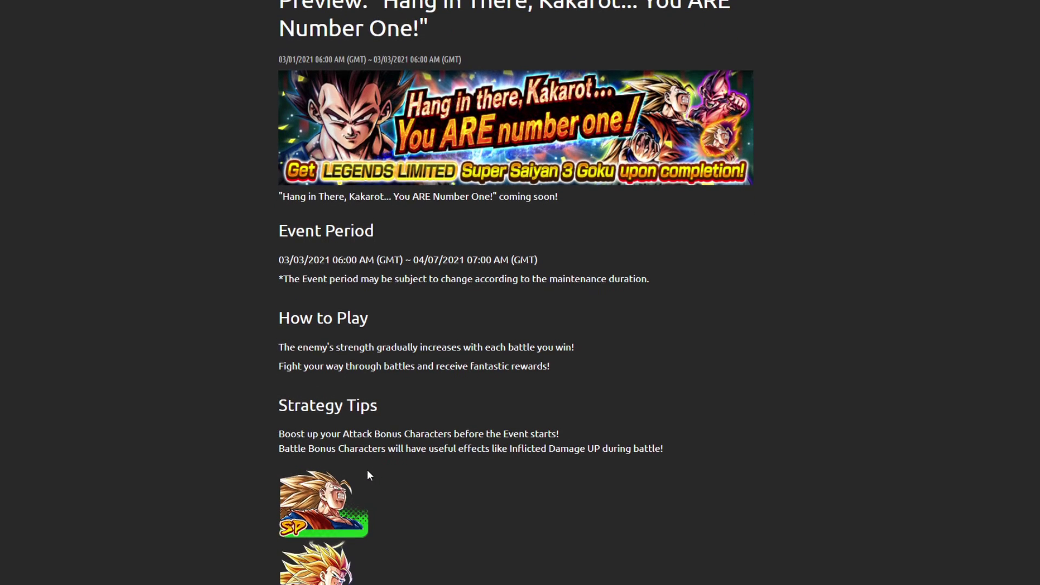
{"action": "scroll", "coordinate": [354, 481], "scroll_direction": "down", "scroll_amount": 1}
{"action": "scroll", "coordinate": [353, 484], "scroll_direction": "down", "scroll_amount": 1}
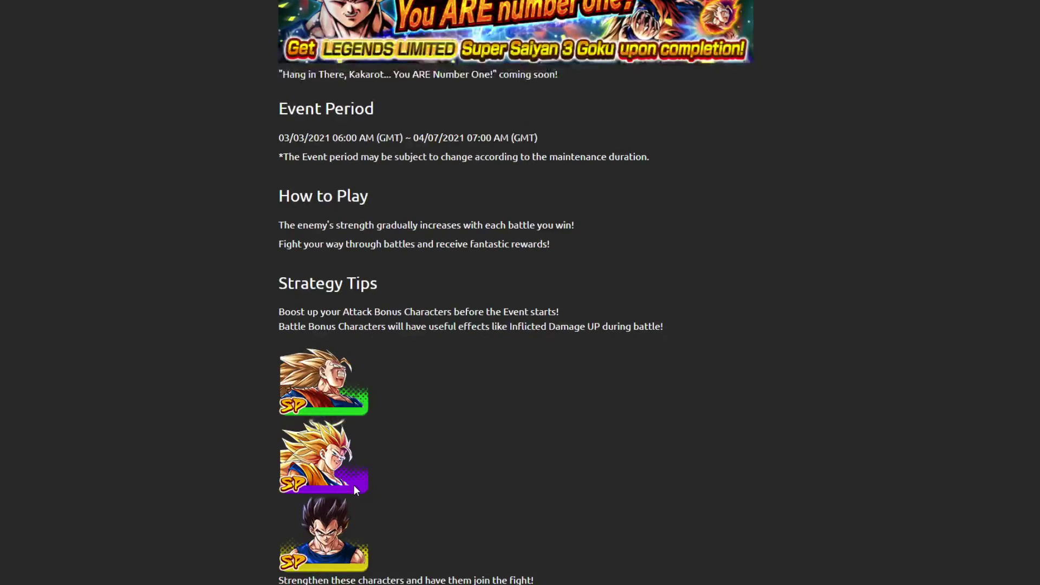
{"action": "scroll", "coordinate": [353, 485], "scroll_direction": "down", "scroll_amount": 1}
{"action": "scroll", "coordinate": [372, 478], "scroll_direction": "down", "scroll_amount": 1}
{"action": "scroll", "coordinate": [366, 482], "scroll_direction": "down", "scroll_amount": 1}
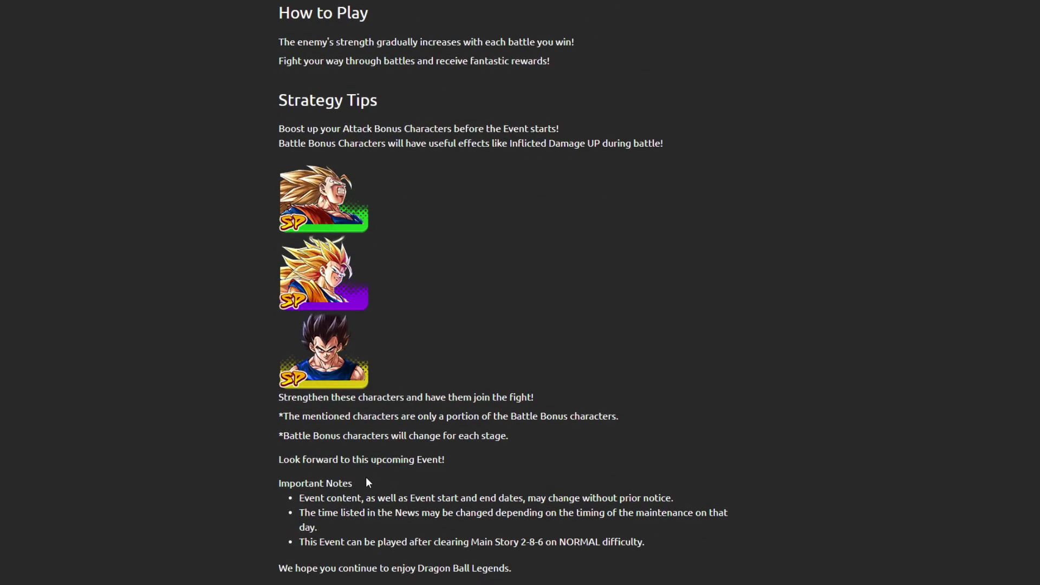
{"action": "scroll", "coordinate": [363, 474], "scroll_direction": "down", "scroll_amount": 1}
{"action": "scroll", "coordinate": [363, 473], "scroll_direction": "up", "scroll_amount": 2}
{"action": "scroll", "coordinate": [366, 471], "scroll_direction": "up", "scroll_amount": 2}
{"action": "scroll", "coordinate": [405, 440], "scroll_direction": "up", "scroll_amount": 2}
{"action": "scroll", "coordinate": [405, 439], "scroll_direction": "up", "scroll_amount": 1}
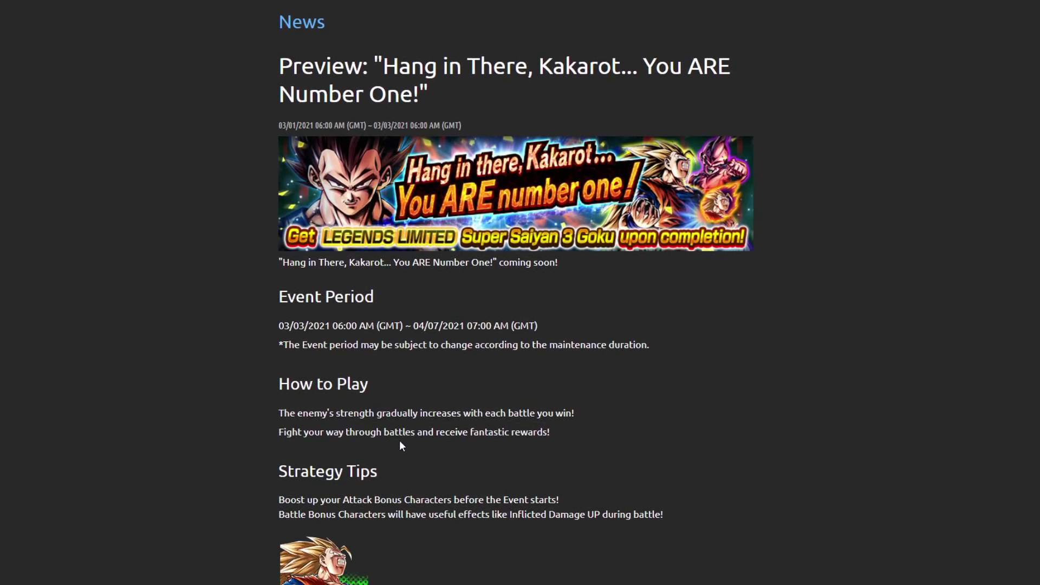